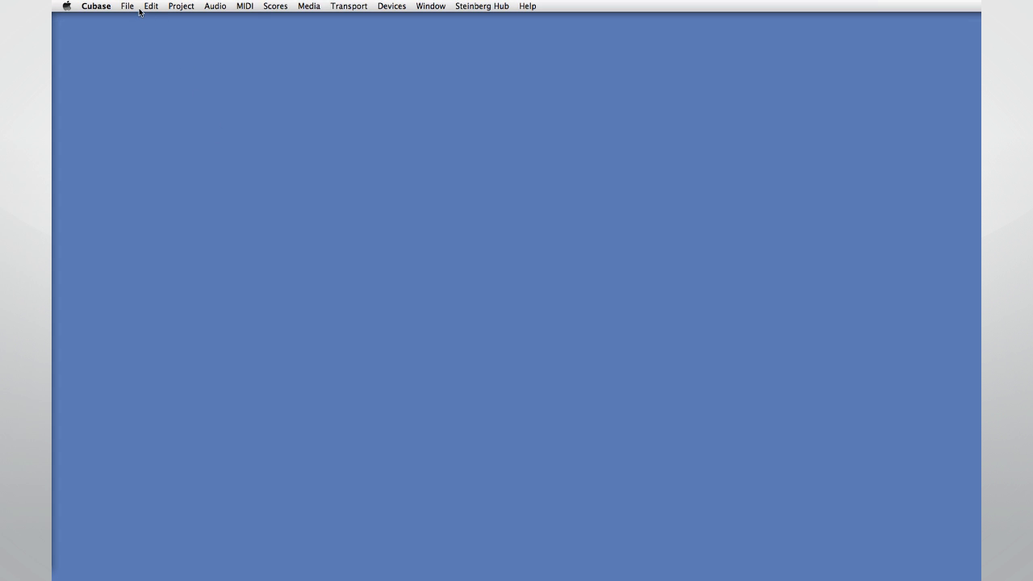
Start a new project from the Recording template Acoustic Guitar + Vocal, prompting for project location
left_click(127, 7)
left_click(135, 17)
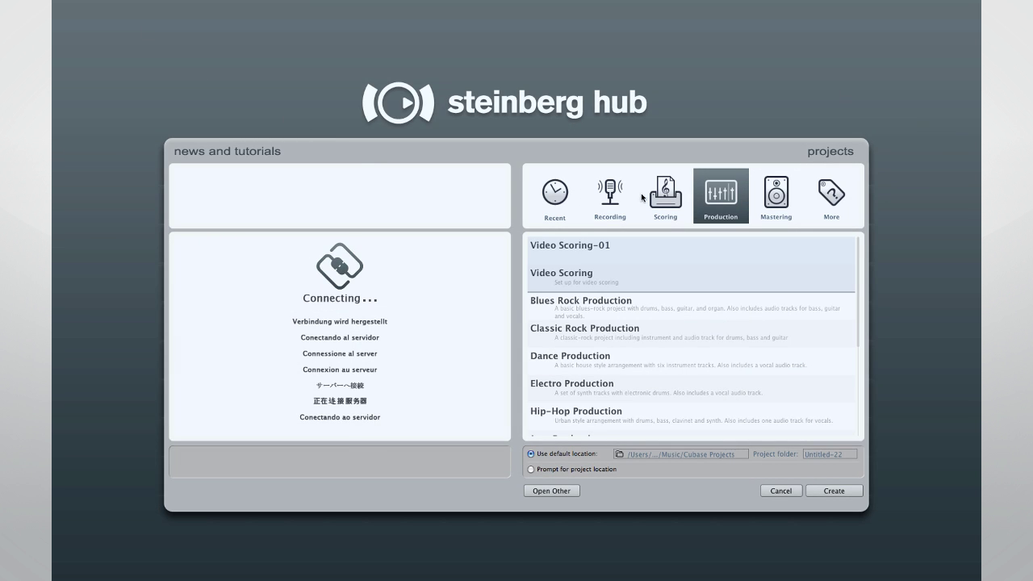
left_click(666, 200)
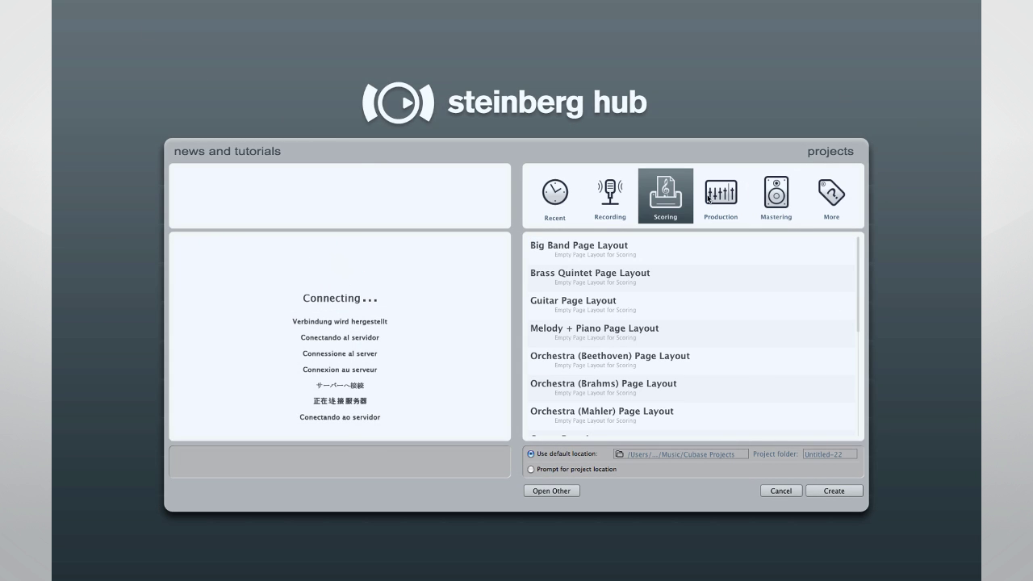
left_click(790, 199)
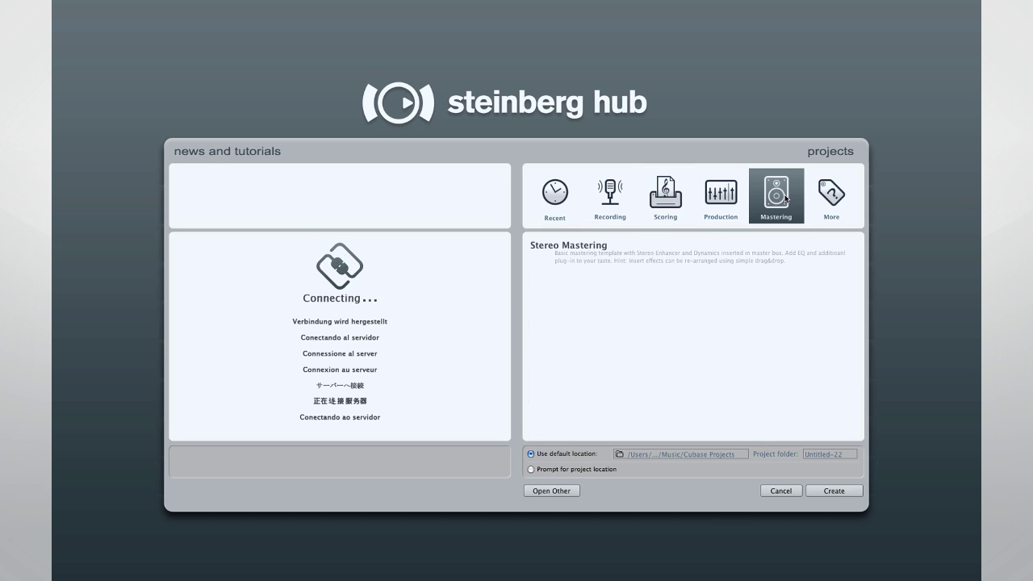
left_click(629, 201)
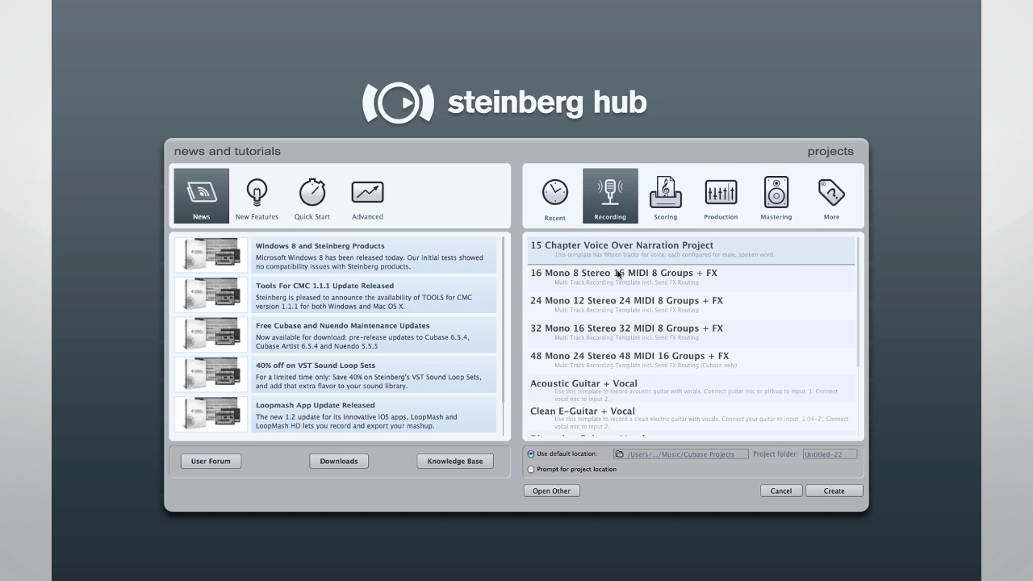
left_click(614, 392)
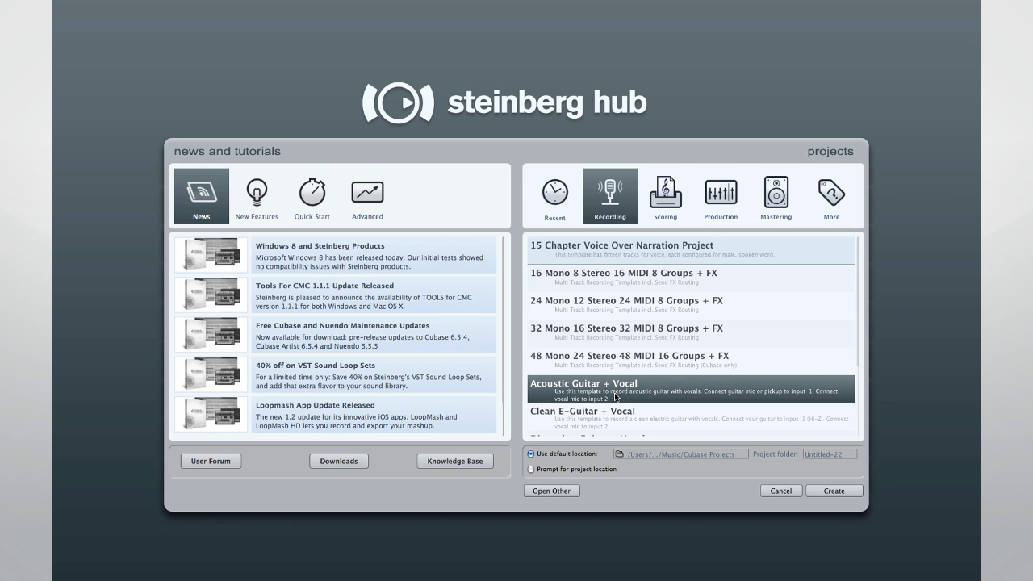
left_click(531, 470)
left_click(831, 493)
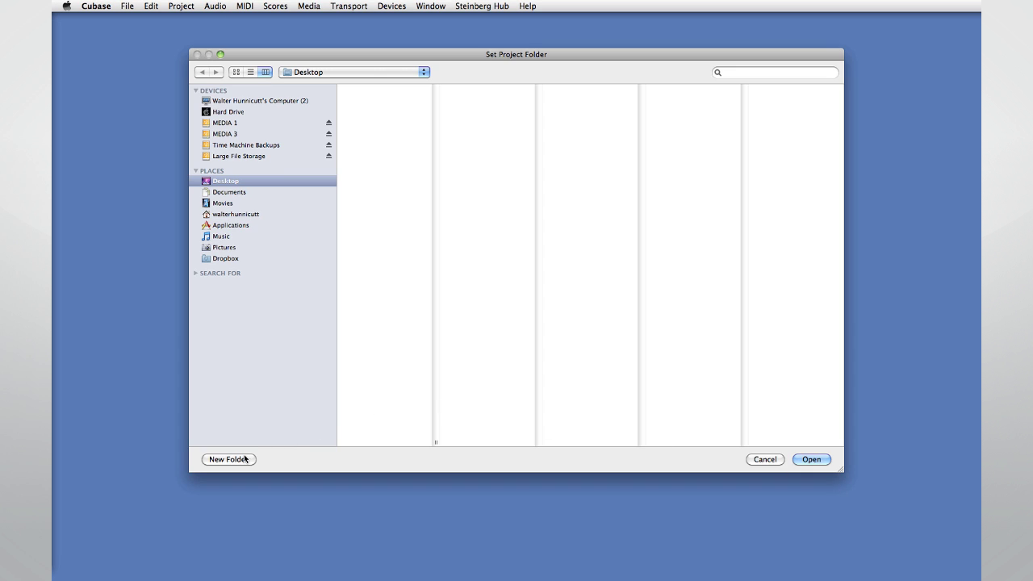
Create a new Desktop folder named 'Gonna Get You' for the project
left_click(245, 460)
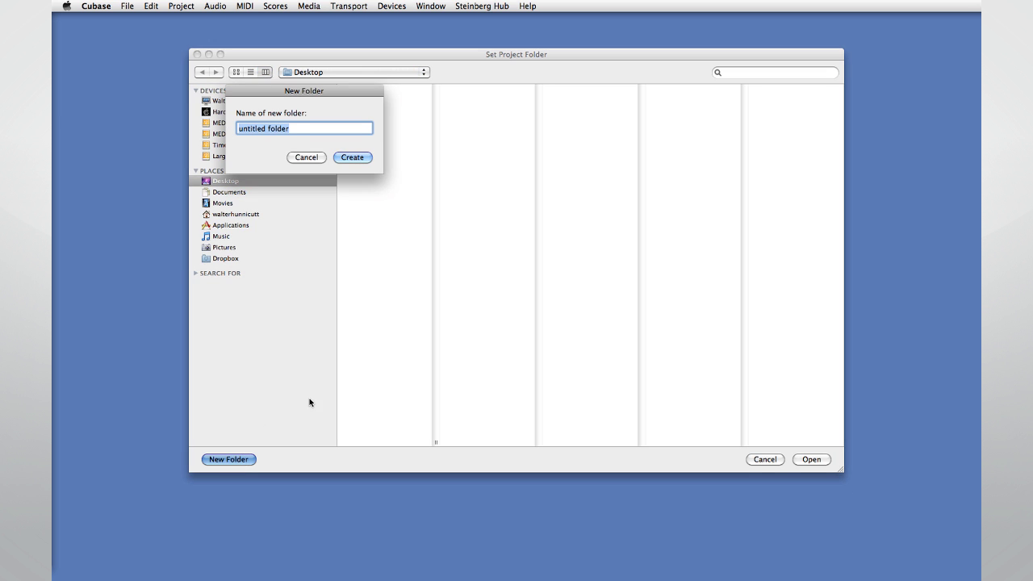
type("Conna Get")
type(" You")
left_click(349, 161)
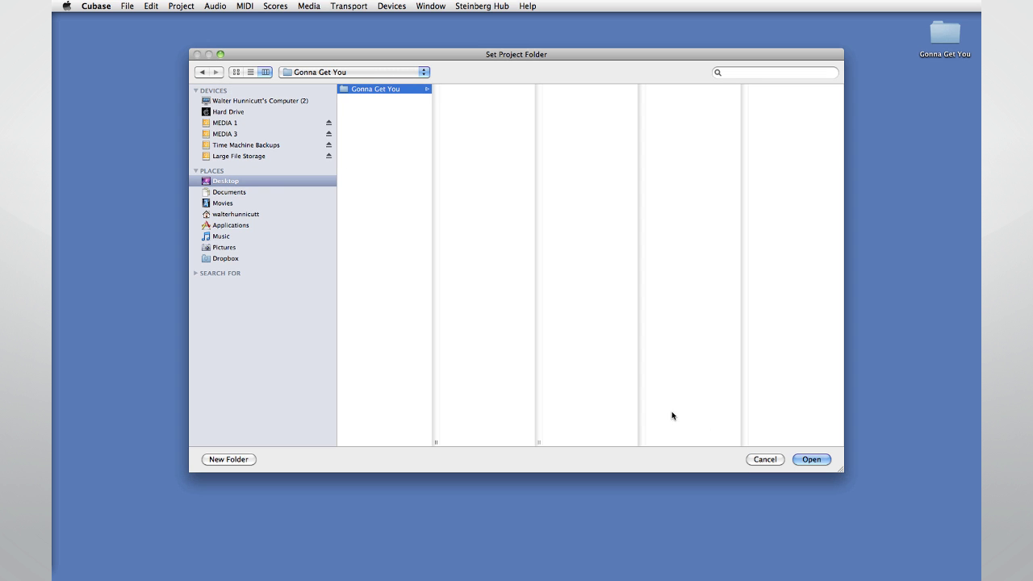
Open the project in the Gonna Get You folder, enlarge its window, and select the tracks
left_click(804, 461)
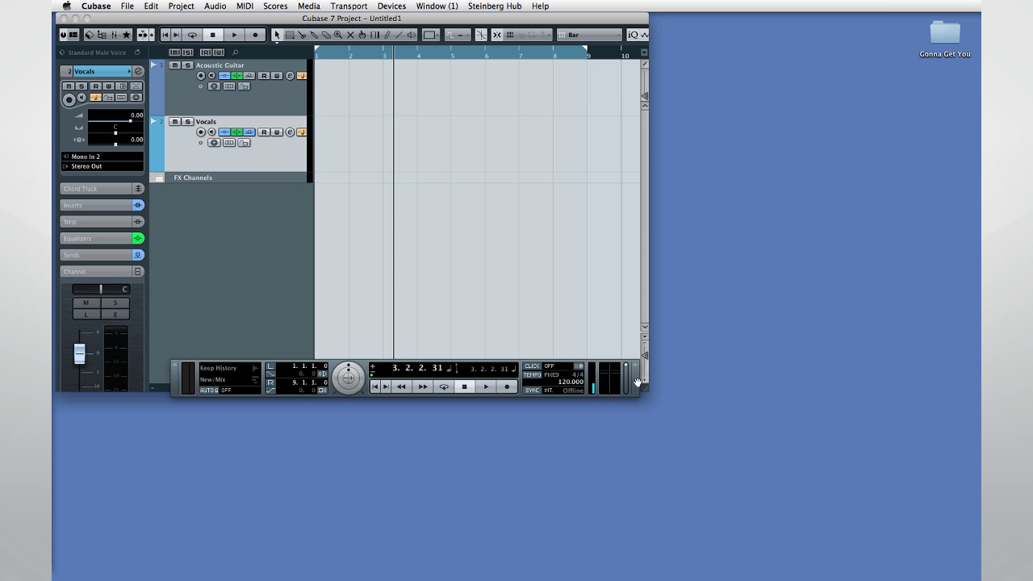
left_click(647, 392)
left_click_drag(646, 392, 953, 565)
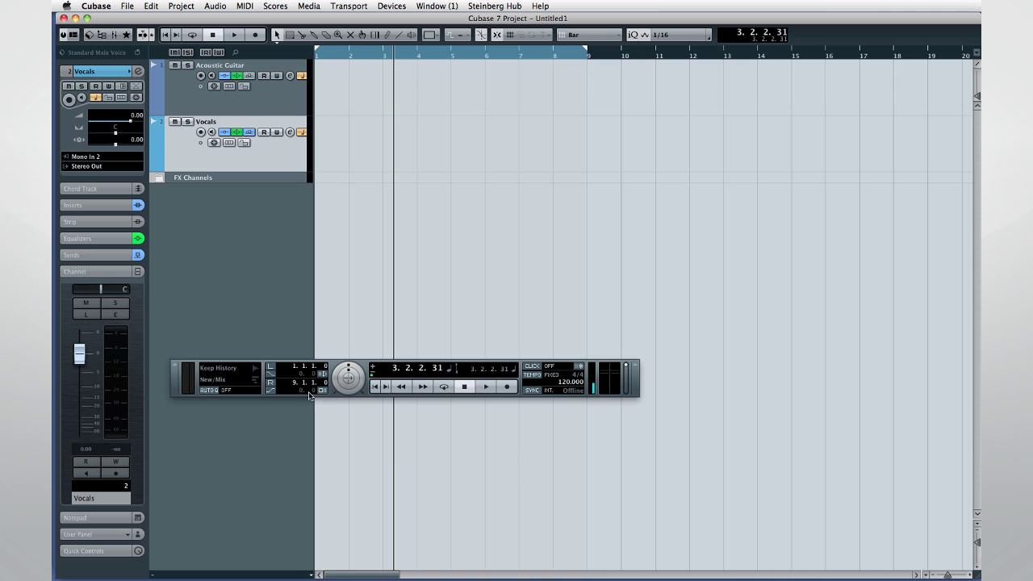
left_click(255, 103)
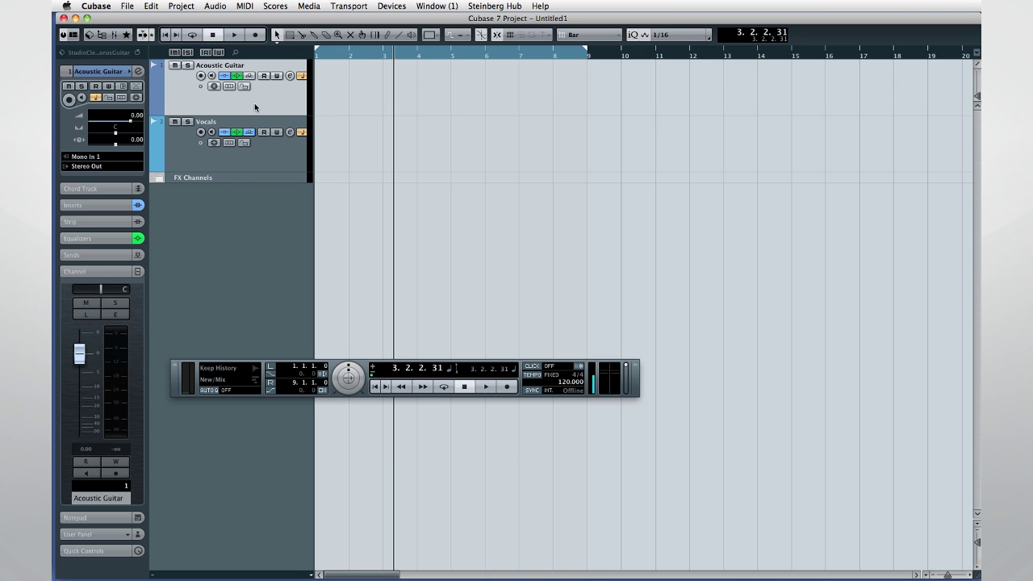
left_click(260, 150)
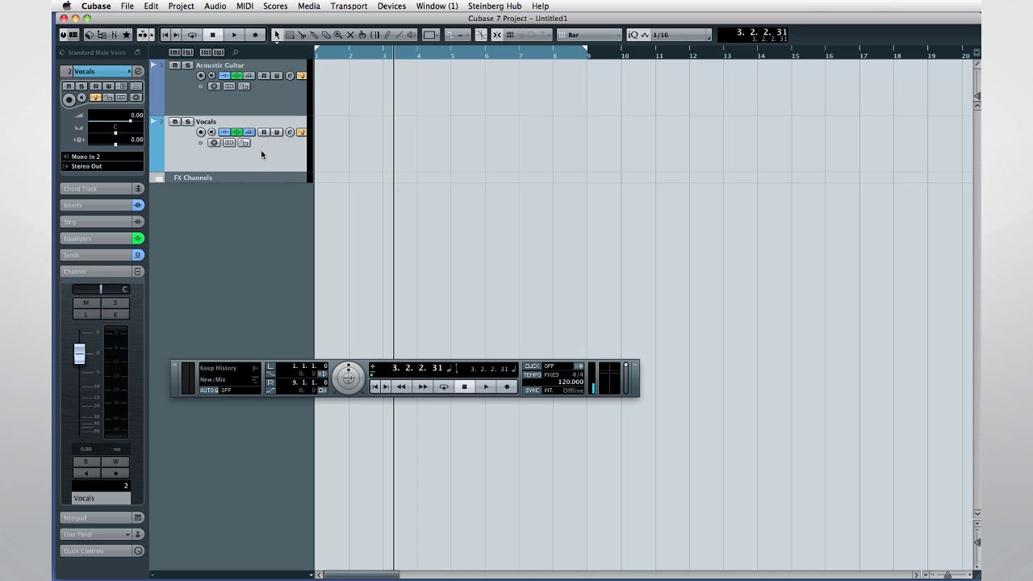
Review the Vocals track's Inserts, Equalizers, routing and Sends in the Inspector, then select FX Channels
left_click(121, 204)
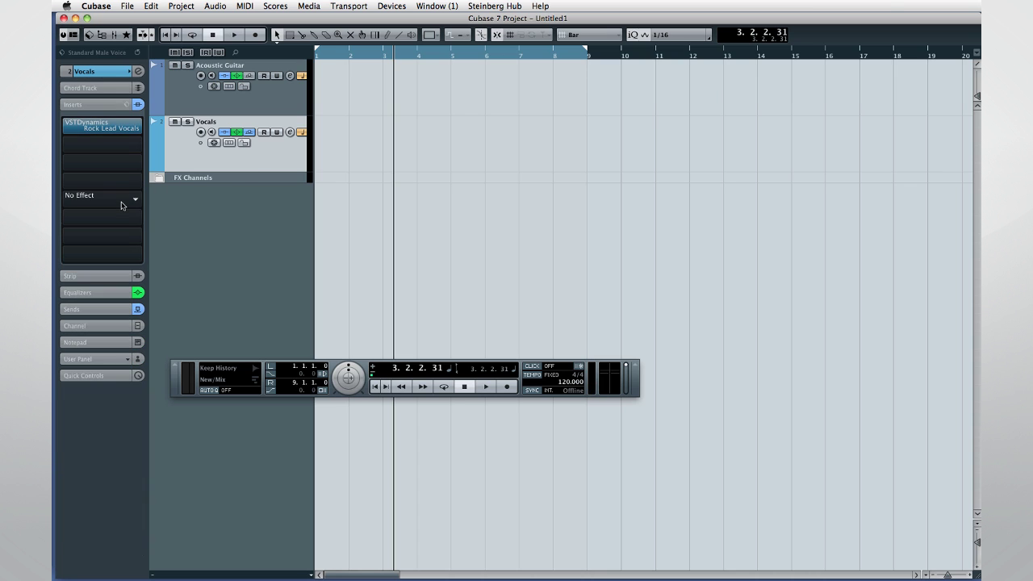
left_click(118, 292)
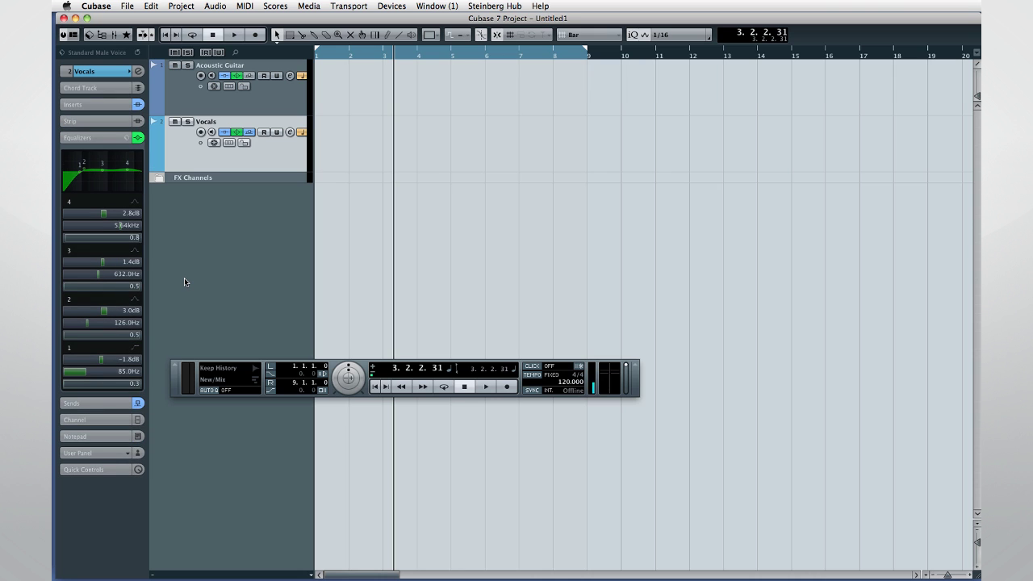
left_click(118, 73)
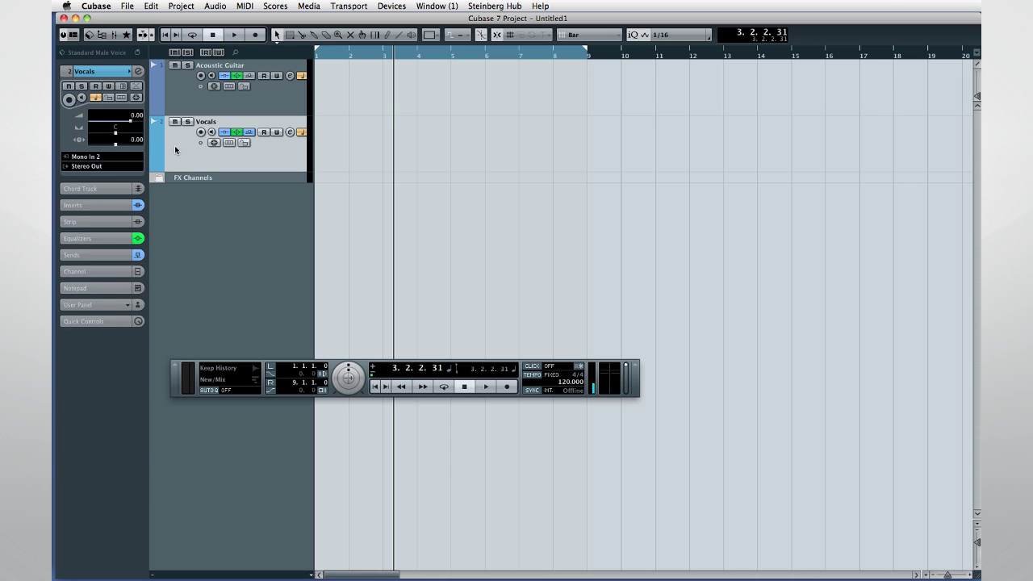
left_click(117, 256)
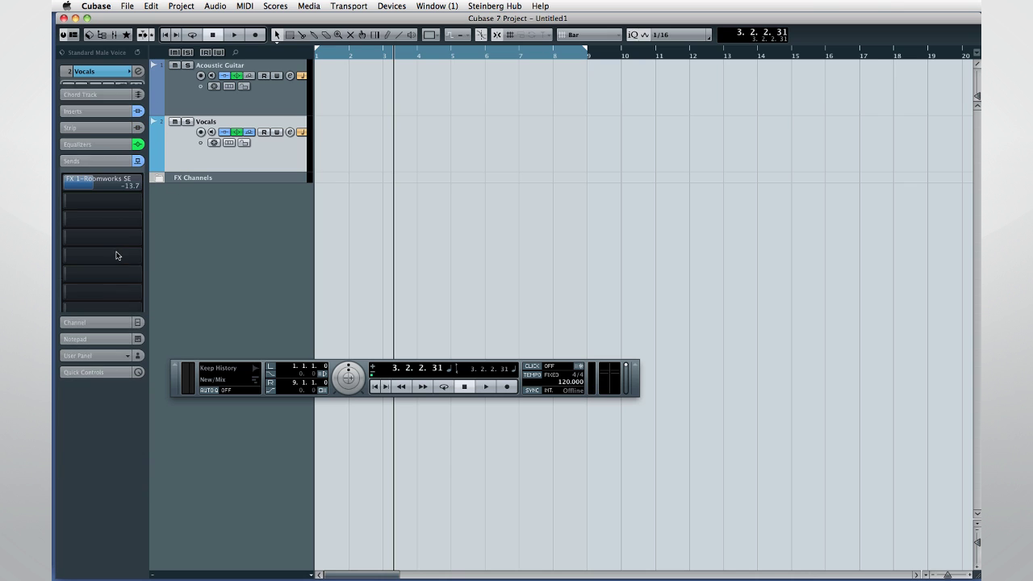
left_click(107, 72)
left_click(216, 179)
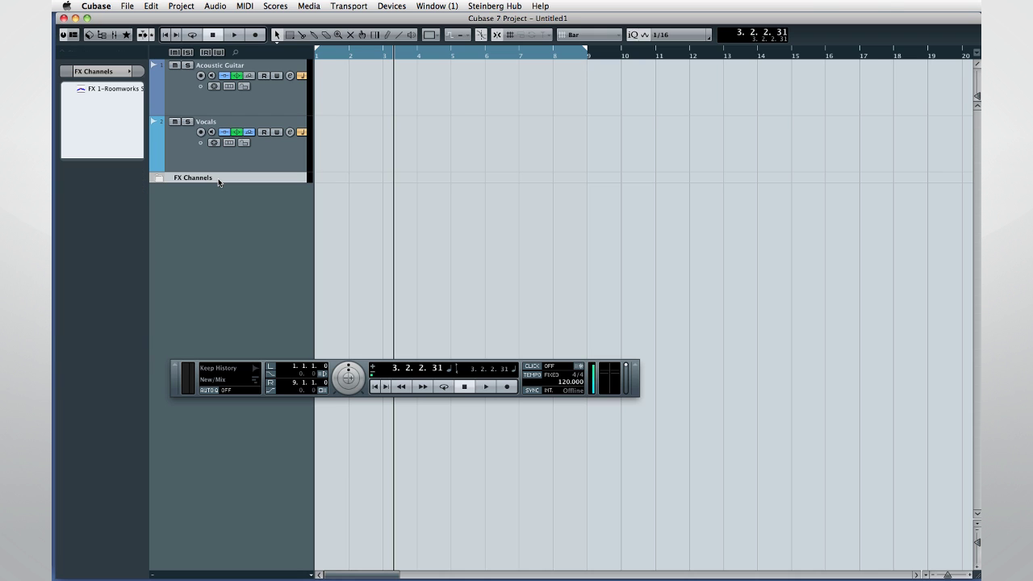
Expand the FX Channels folder to reveal FX 1-Roomworks, then select Acoustic Guitar
left_click(158, 177)
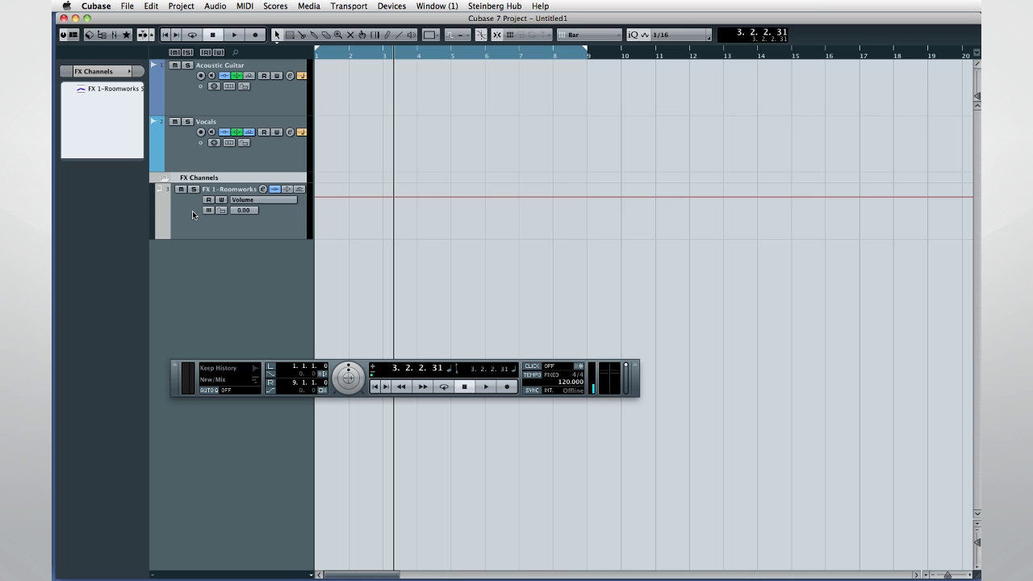
left_click(187, 103)
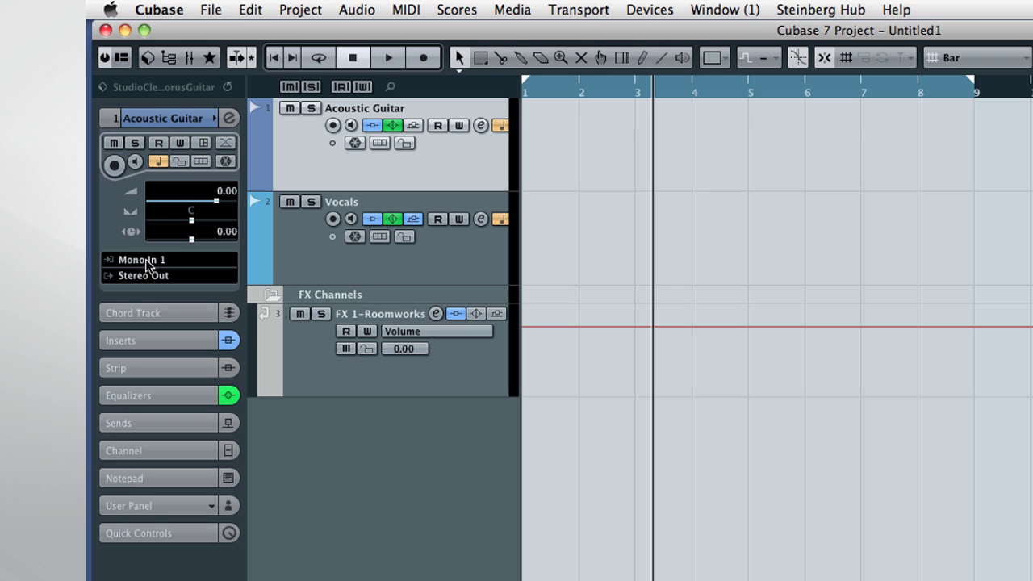
Route Acoustic Guitar's input to Mono In 2 and Vocals' input to Mono In 1
left_click(147, 265)
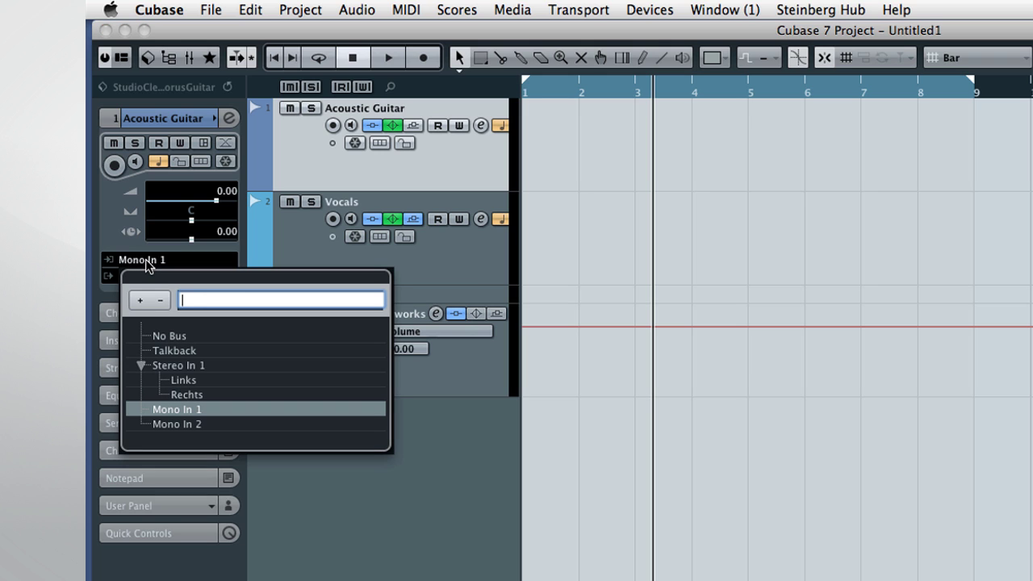
left_click(191, 431)
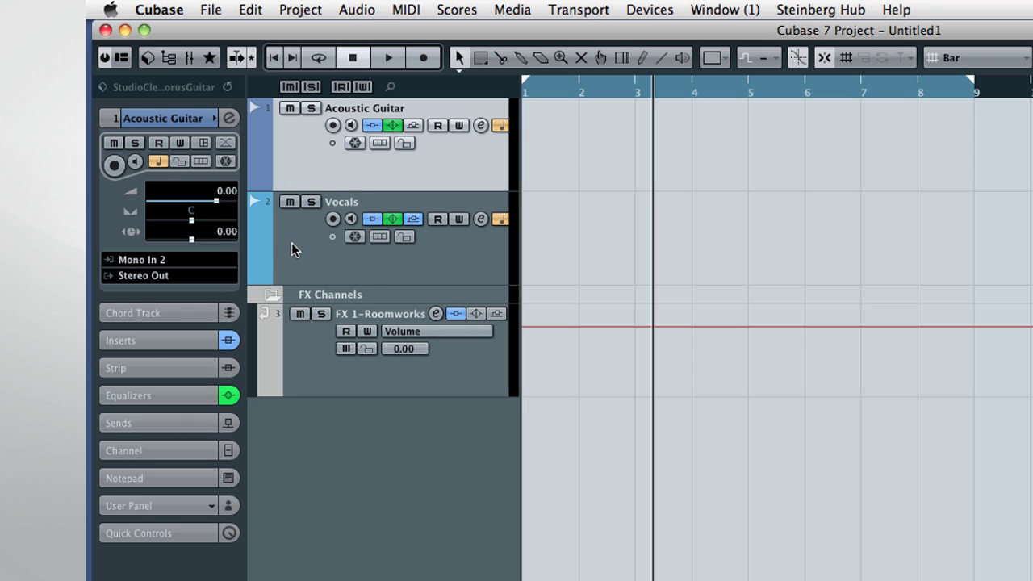
left_click(291, 243)
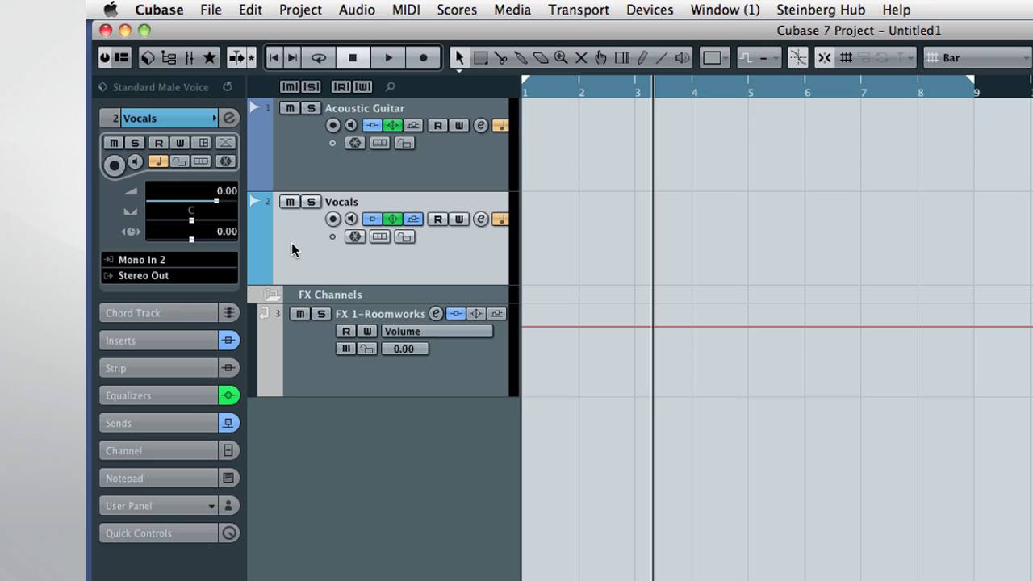
left_click(153, 260)
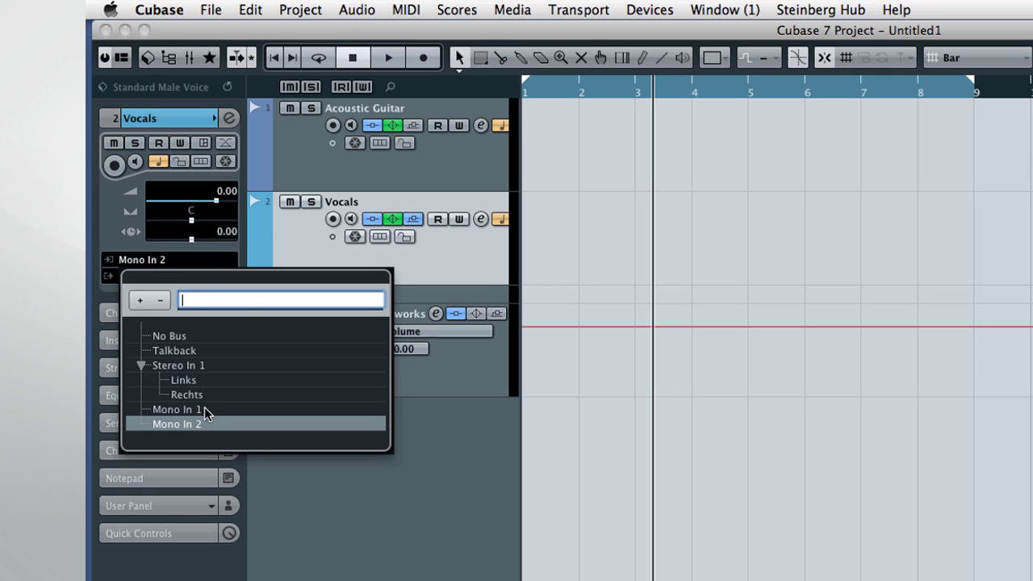
left_click(144, 409)
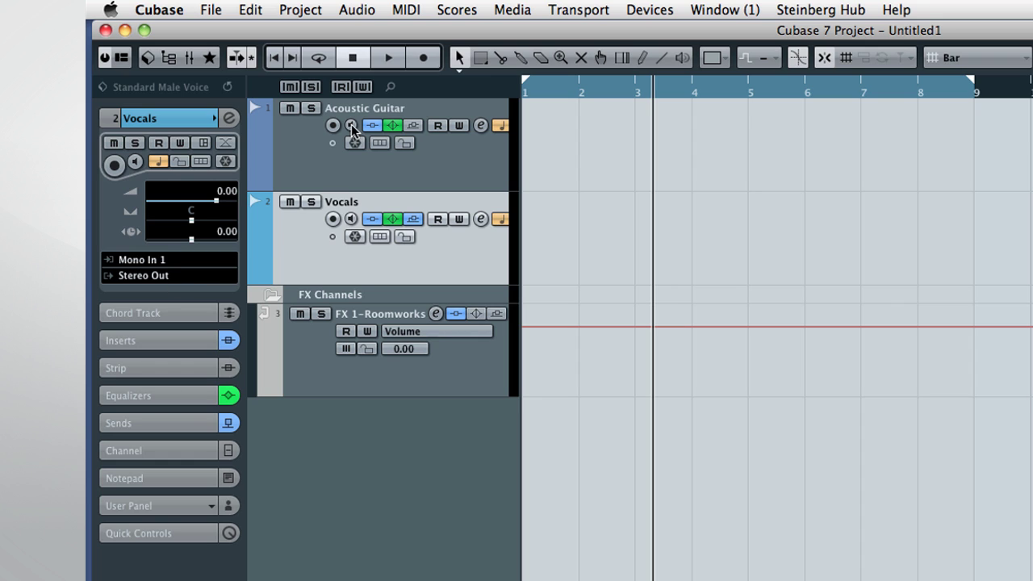
Turn on Vocals monitoring, record-arm Acoustic Guitar and Vocals, and open the MixConsole
left_click(351, 219)
left_click(336, 128)
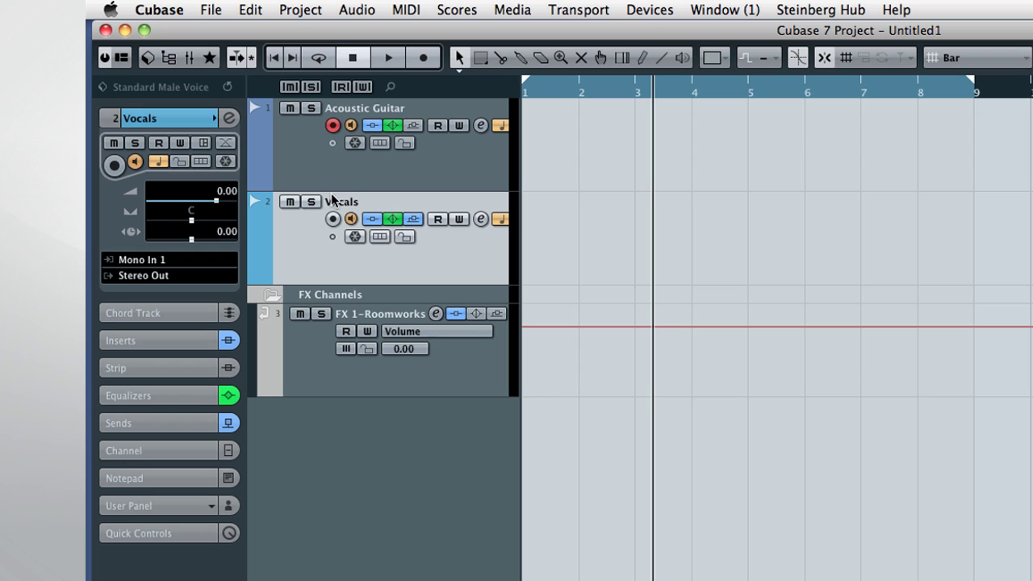
left_click(333, 220)
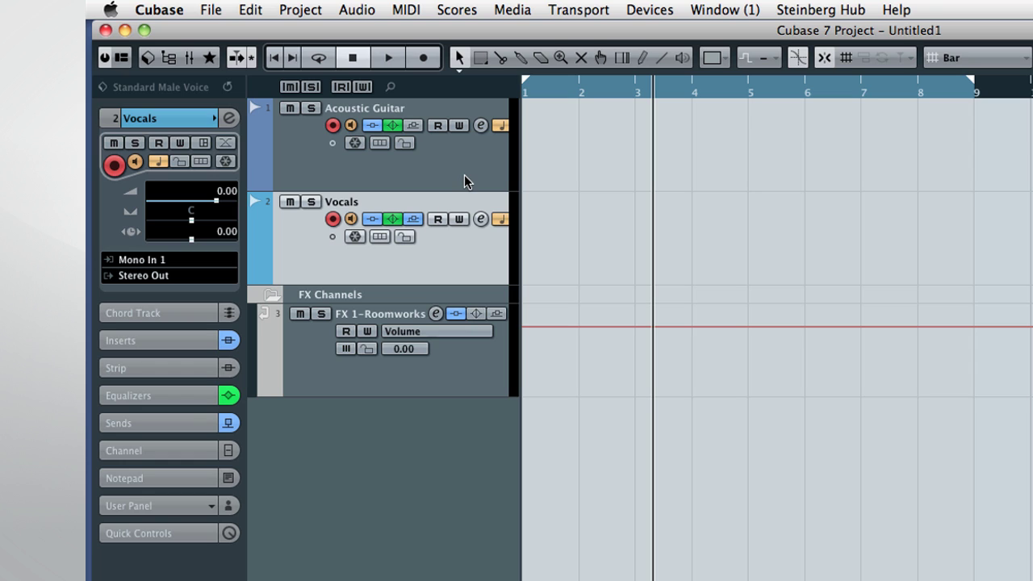
left_click(648, 10)
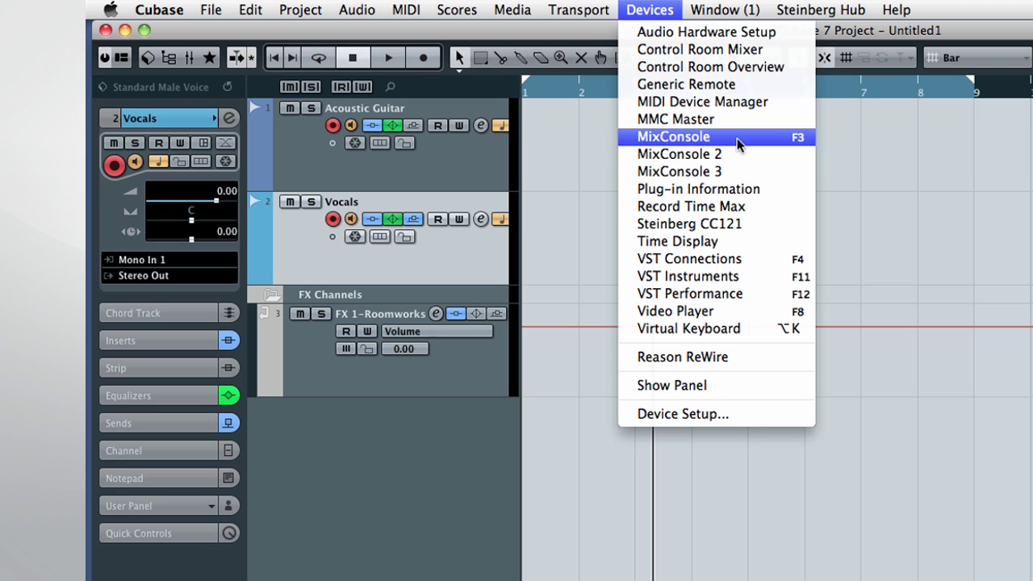
left_click(767, 140)
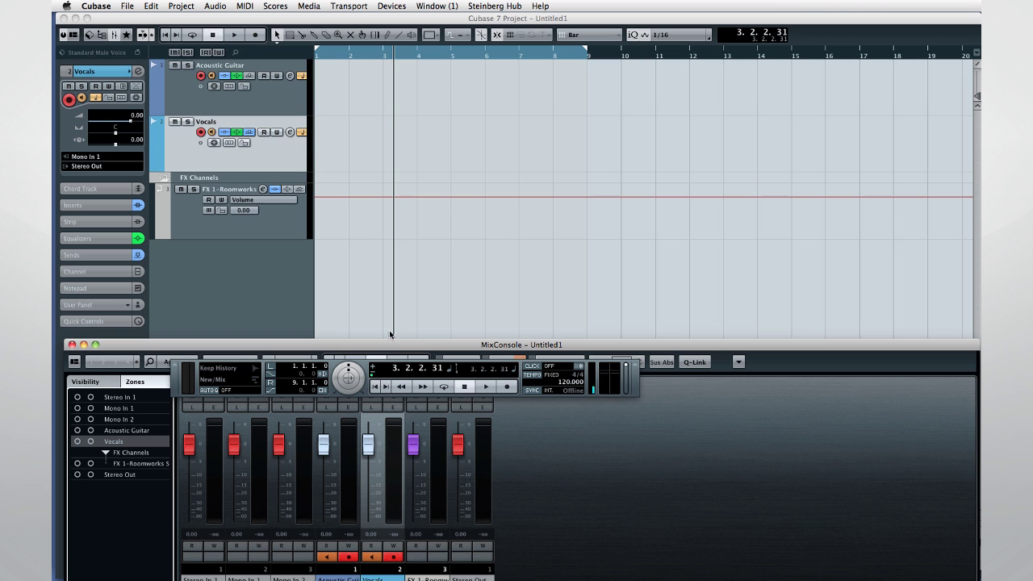
Toggle the MixConsole off and back on with F3, and hide the Transport panel with F2
key("F3")
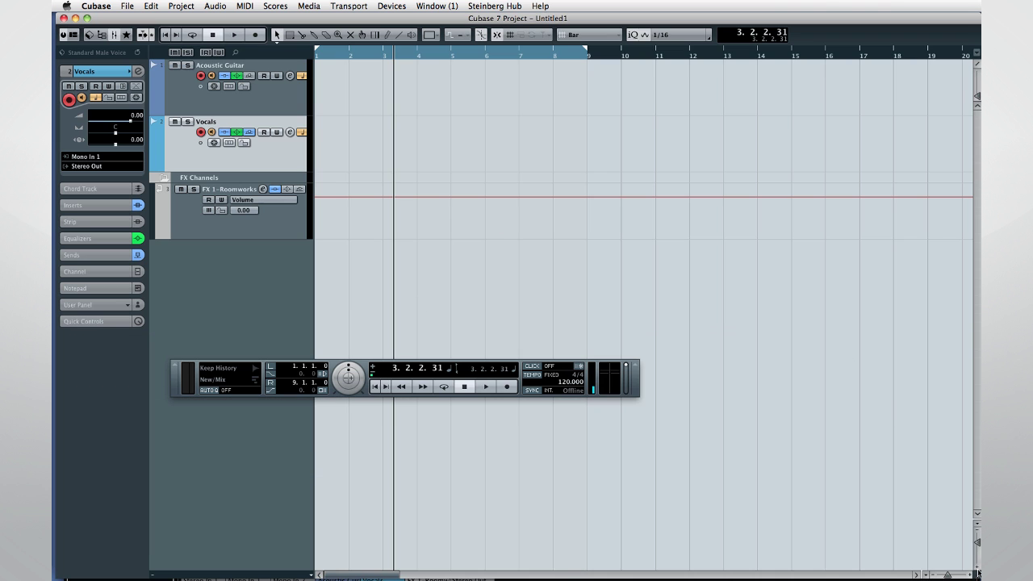
key("F3")
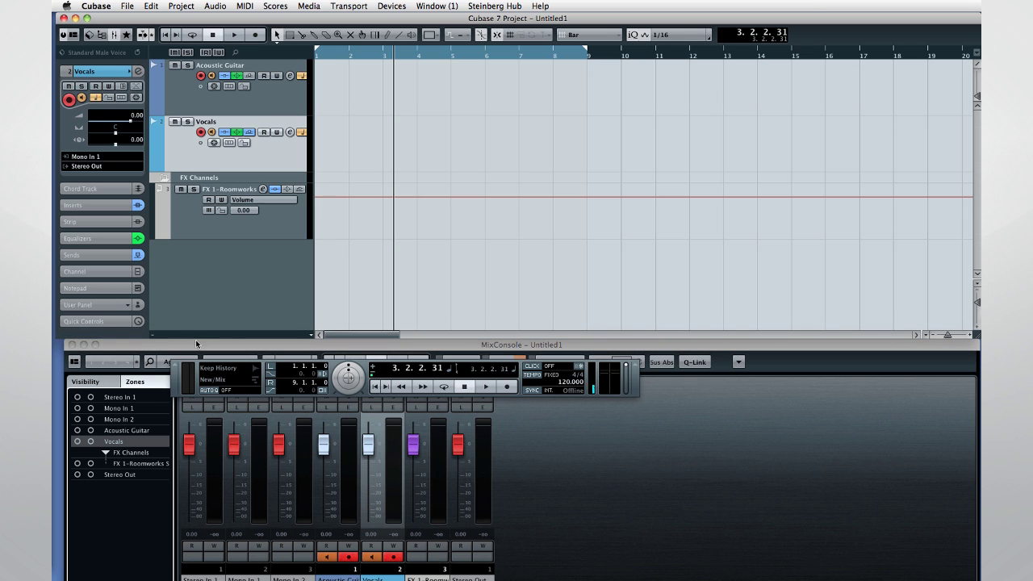
key("F2")
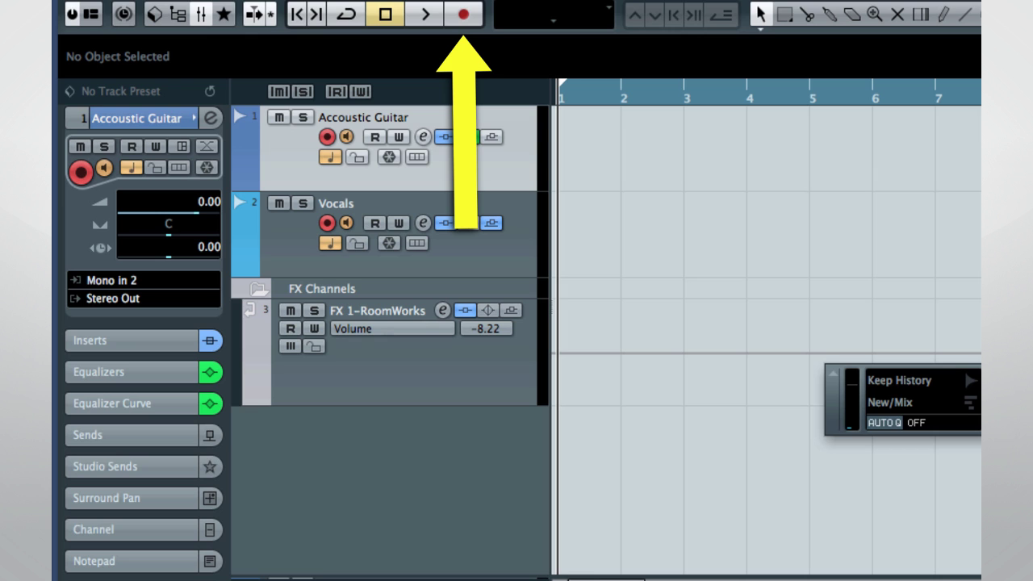
Record a brief test take on both armed tracks and stop it
key("KP_Multiply")
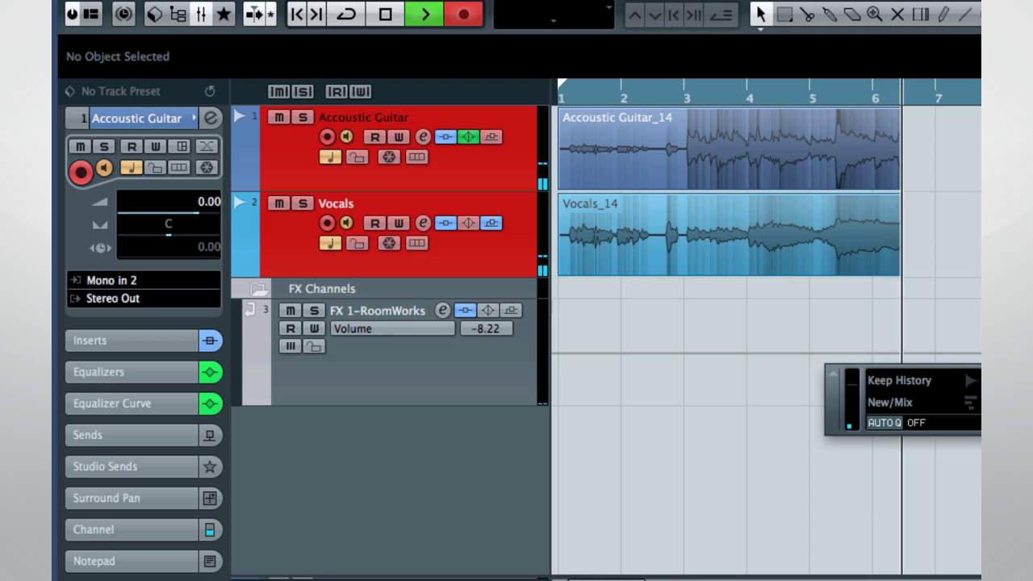
key("space")
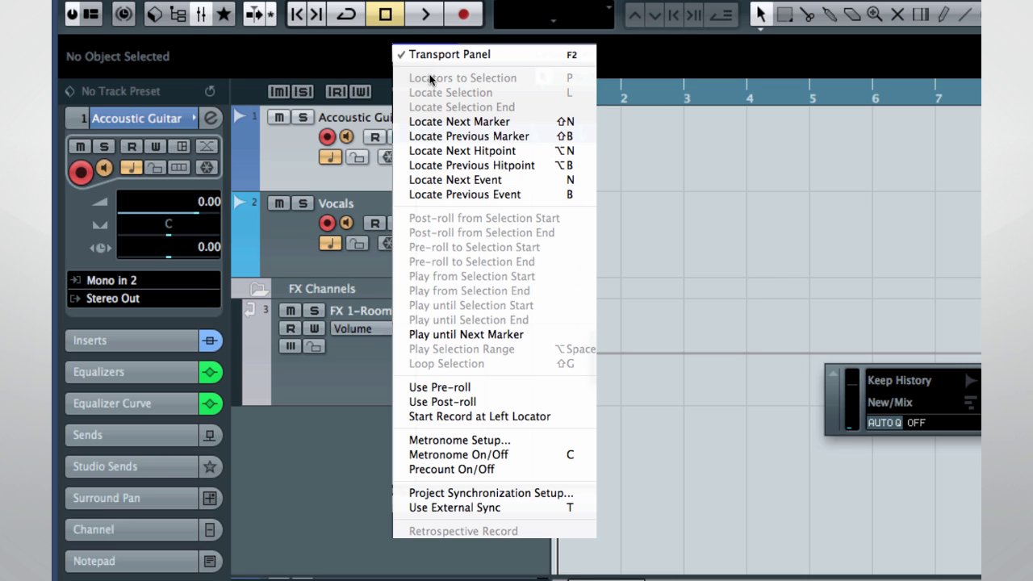
Confirm the Metronome Setup settings, then record the full guitar and vocal take
left_click(533, 440)
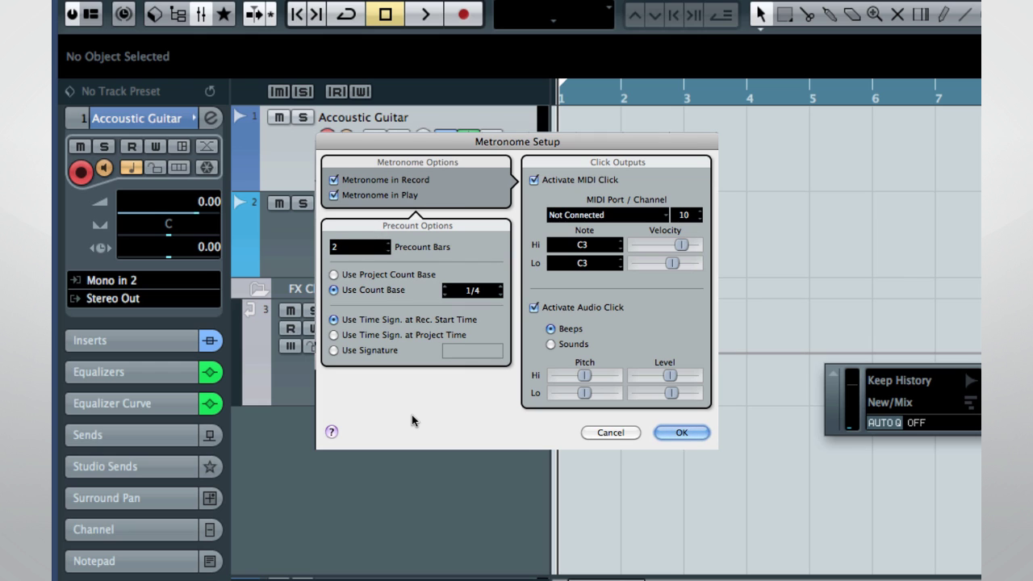
left_click(682, 432)
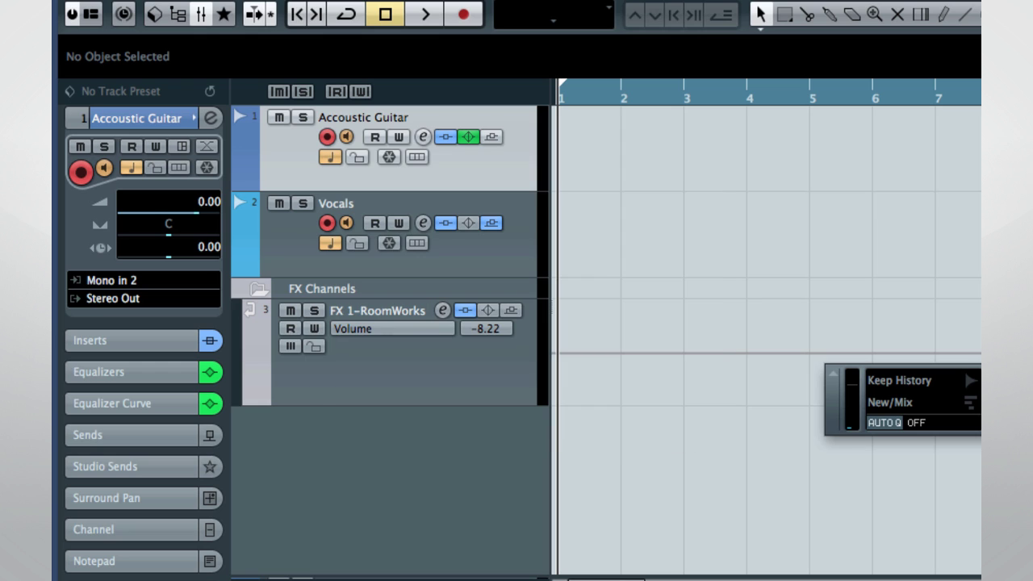
key("KP_Multiply")
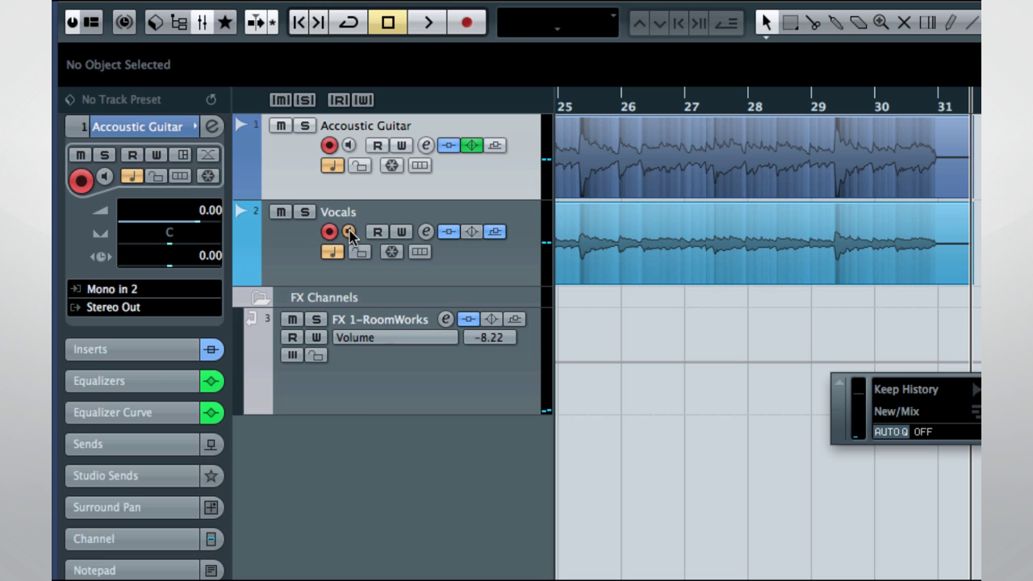
Play the recorded guitar and vocal takes from bar 1
key("Home")
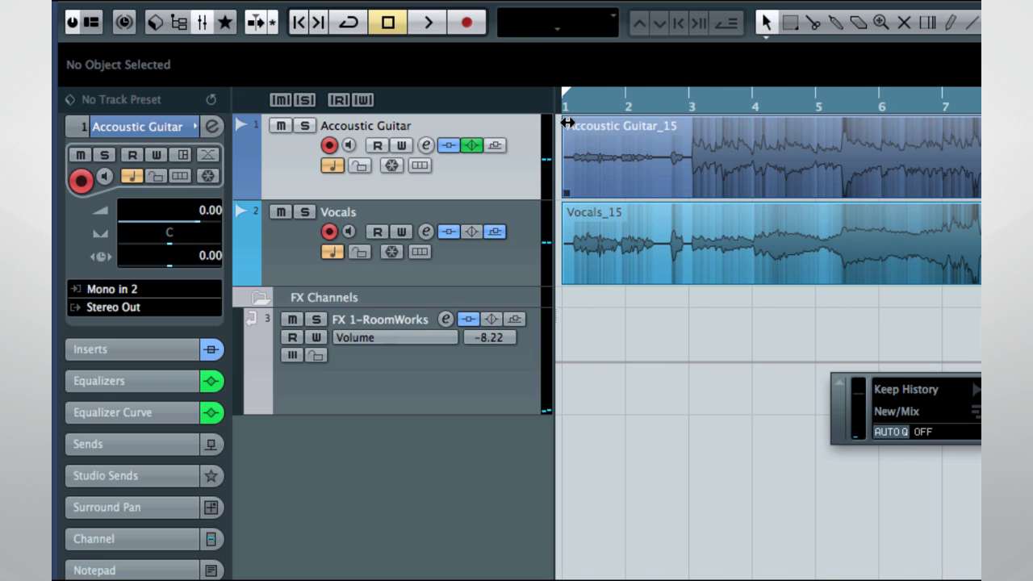
left_click(568, 113)
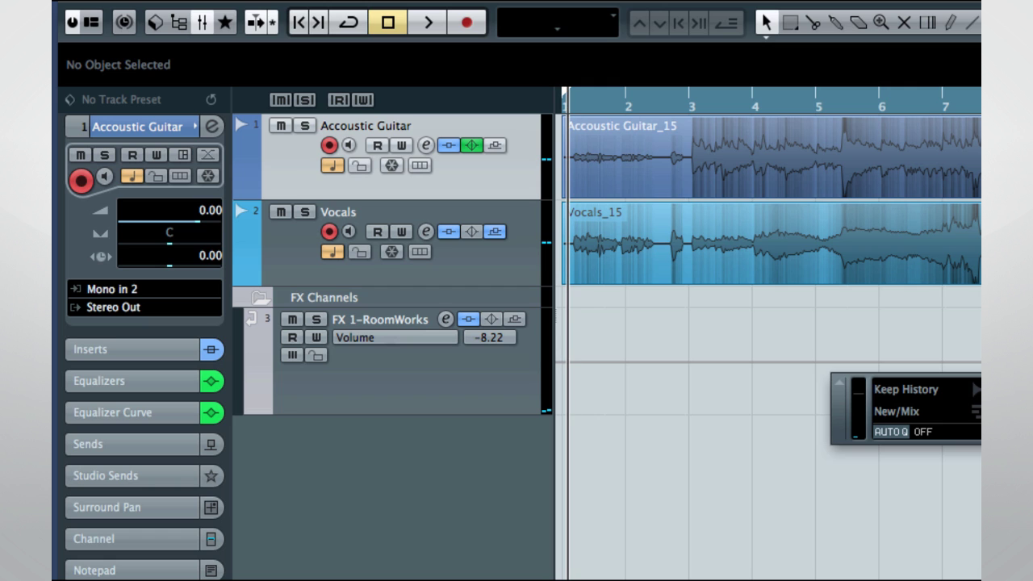
key("space")
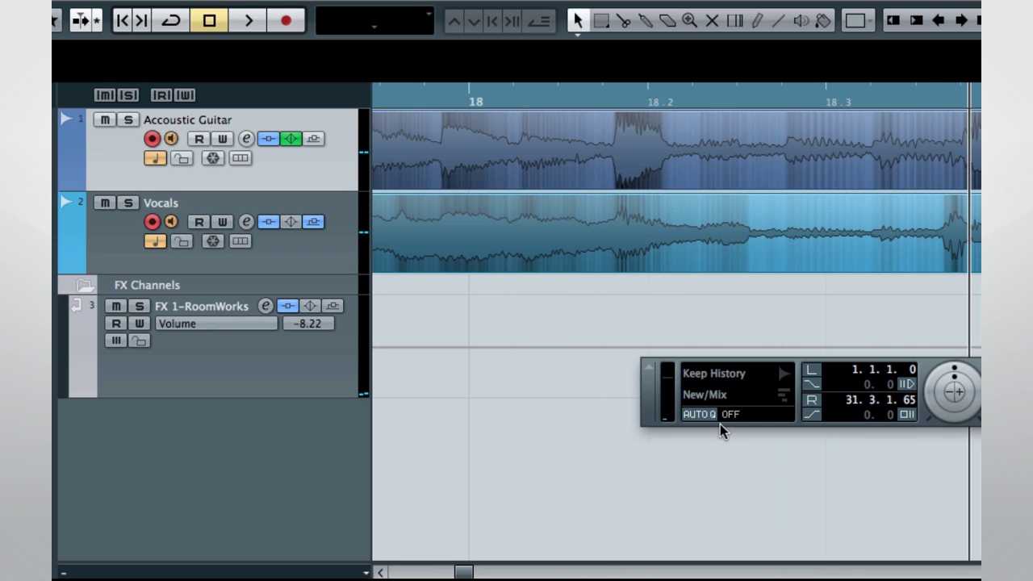
Move the Transport panel lower and select the Accoustic Guitar_15 and Vocals_15 events
left_click_drag(650, 419, 638, 521)
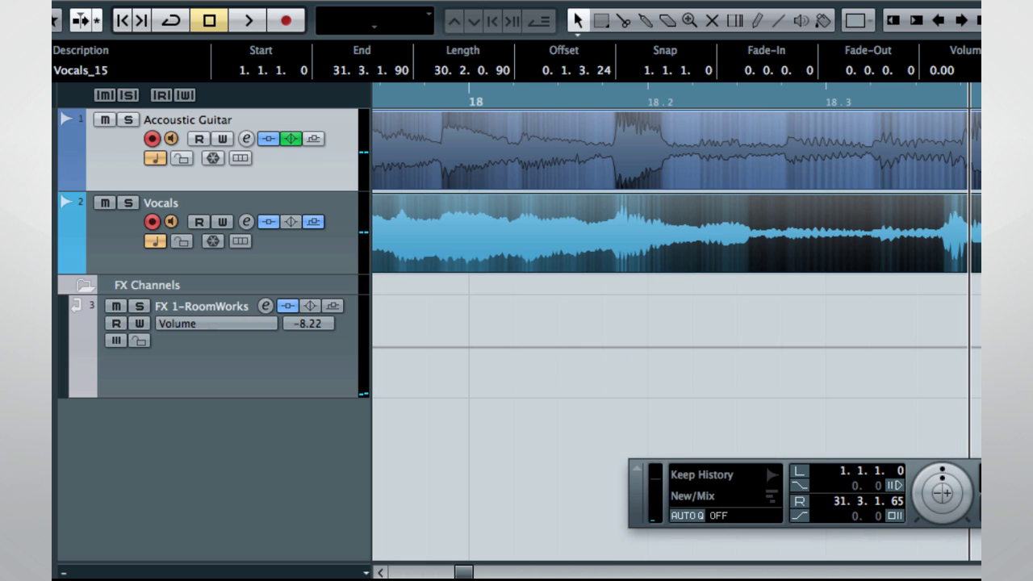
left_click(961, 159)
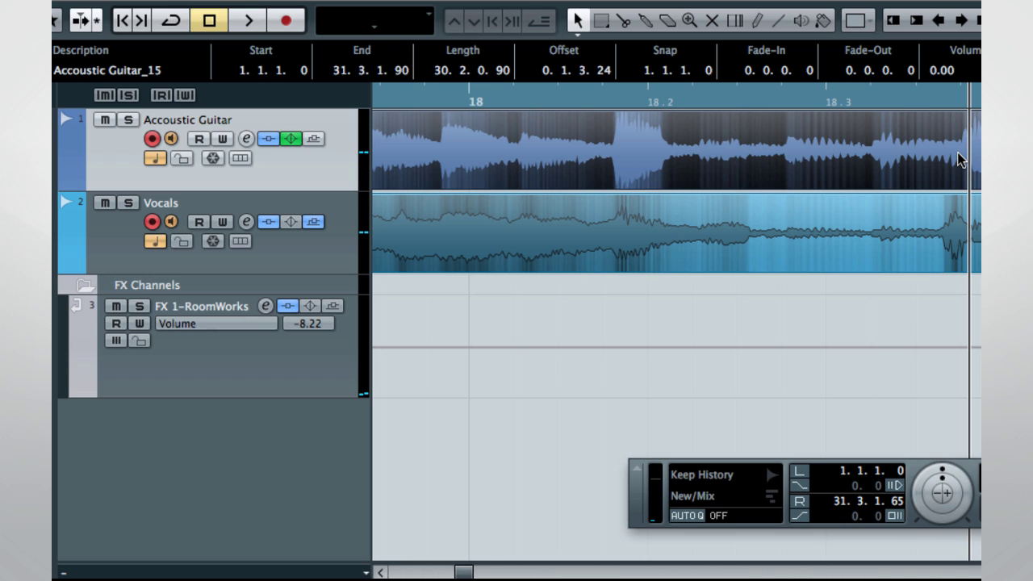
left_click(972, 232)
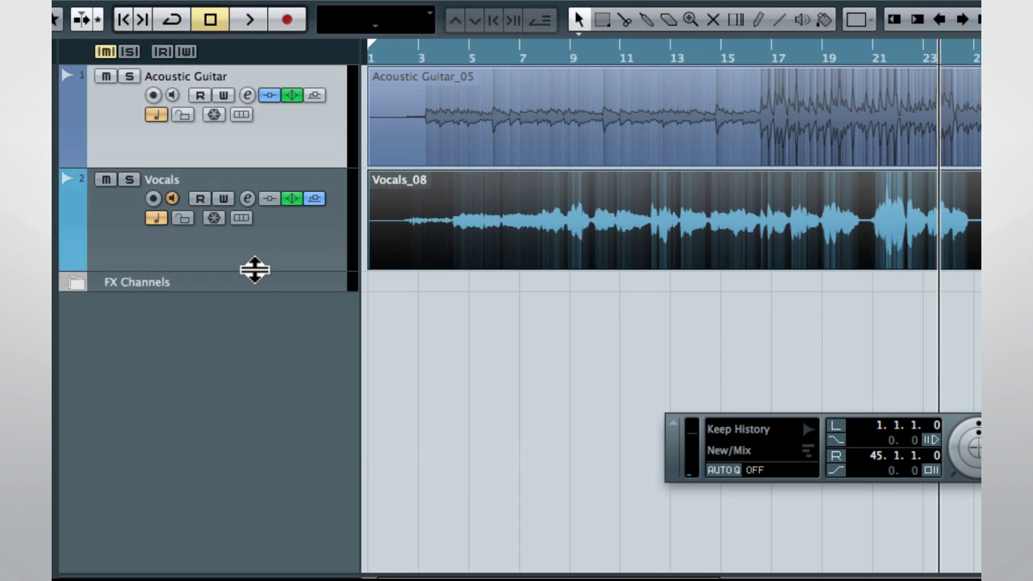
Make the Vocals lane taller, zoom the timeline in around bars 12–23, and heighten both lanes
left_click_drag(253, 274, 260, 396)
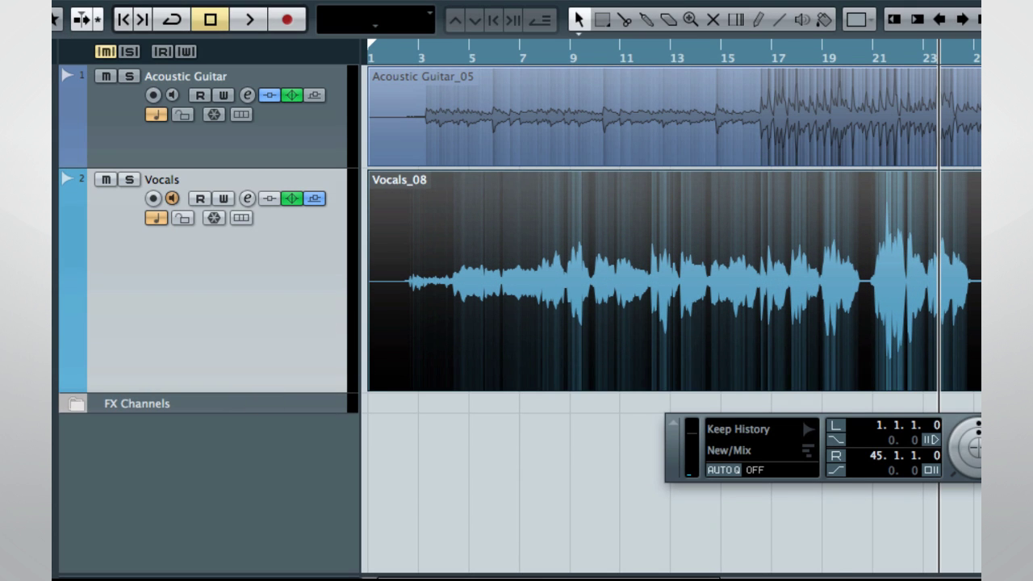
key("h")
key("h")
key("h")
key("h")
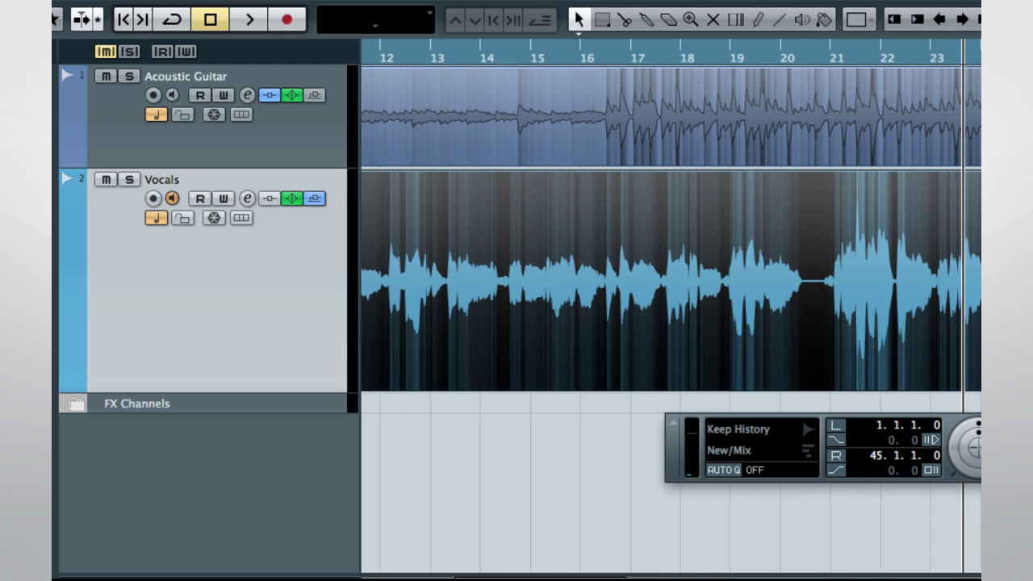
key("h")
left_click_drag(596, 574, 507, 575)
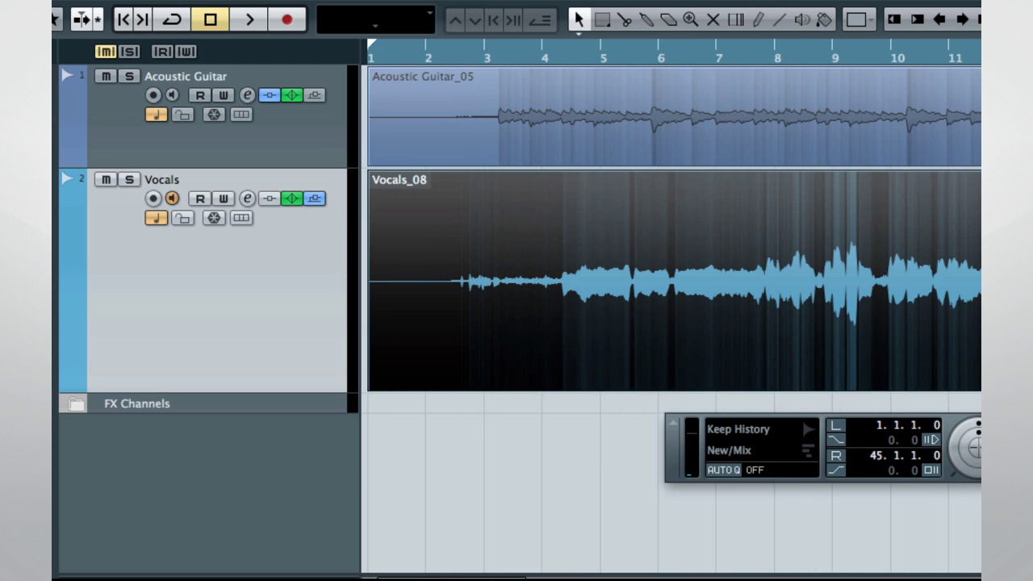
key("shift+h")
key("shift+h")
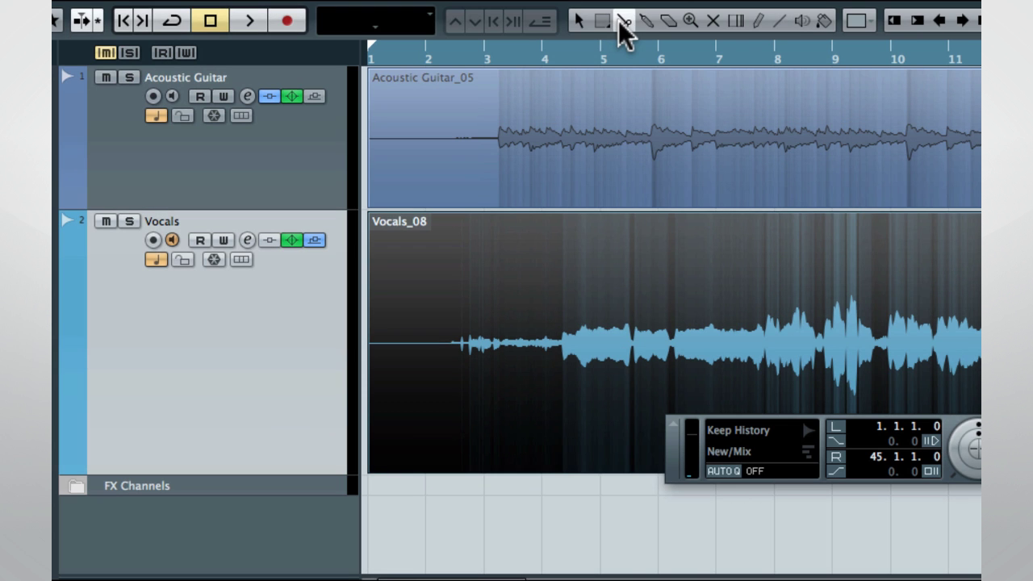
Split the vocal take at bars 2 and 4 and erase the talking between them
left_click(623, 21)
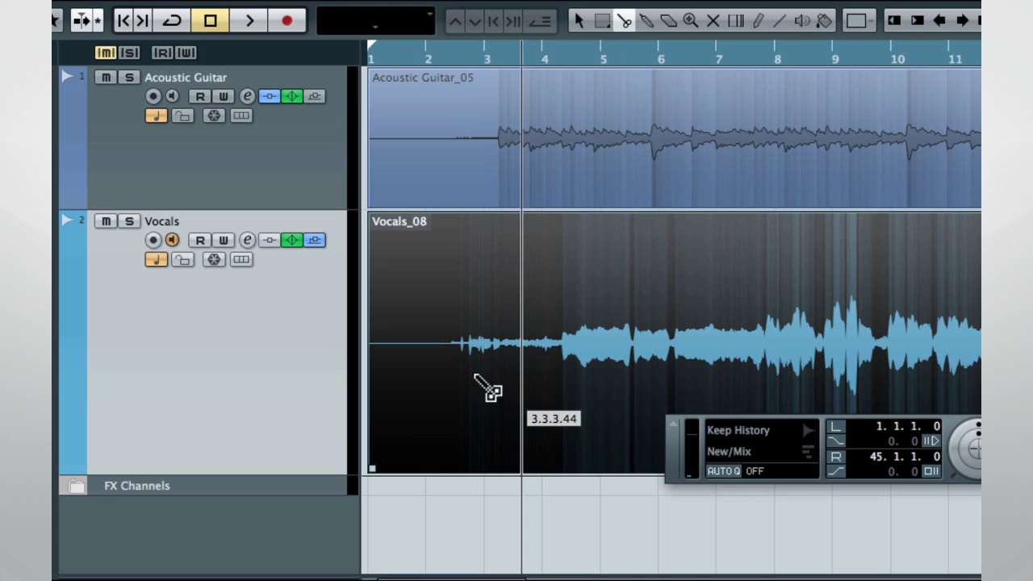
left_click(450, 348)
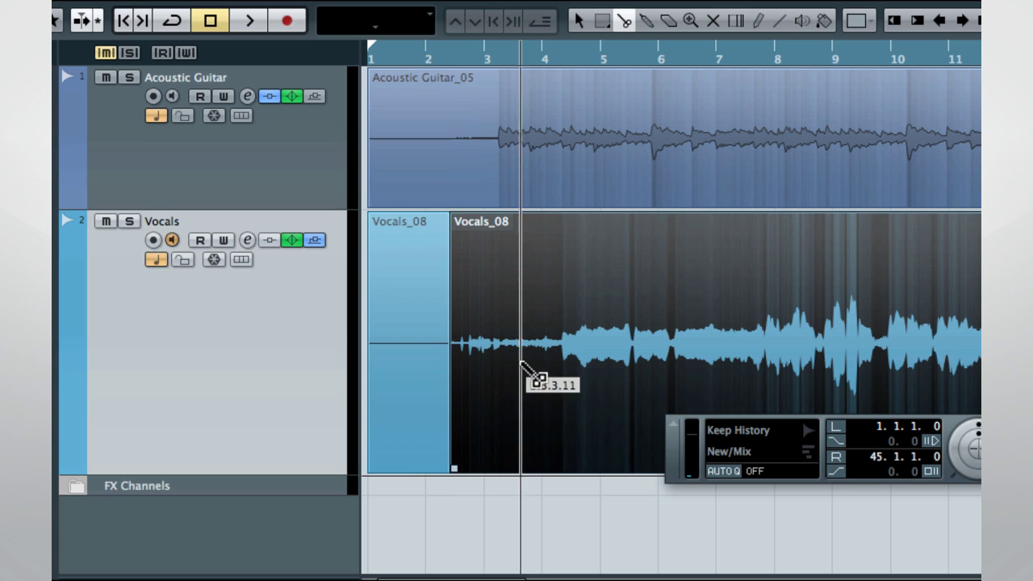
left_click(561, 365)
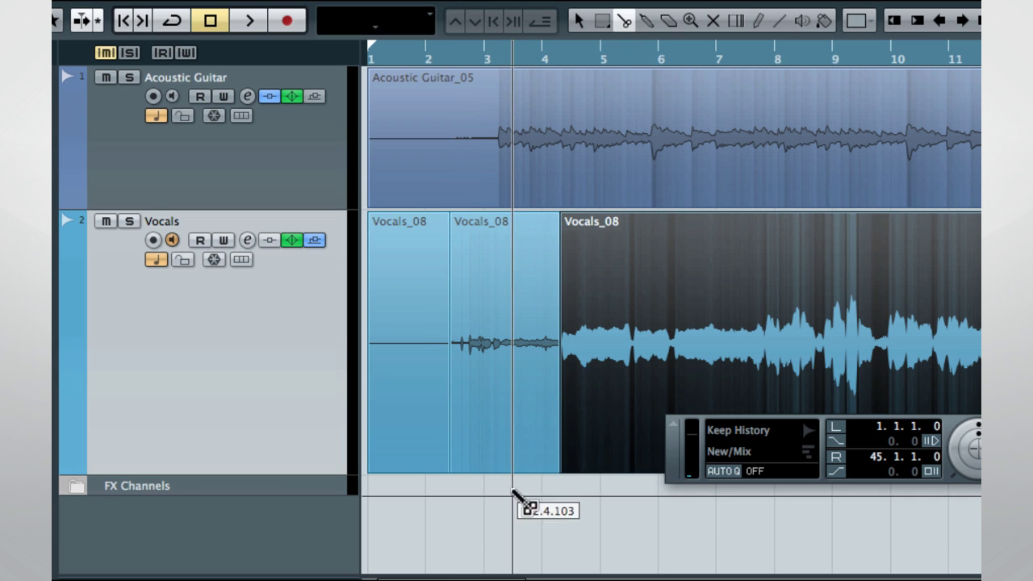
left_click(521, 419)
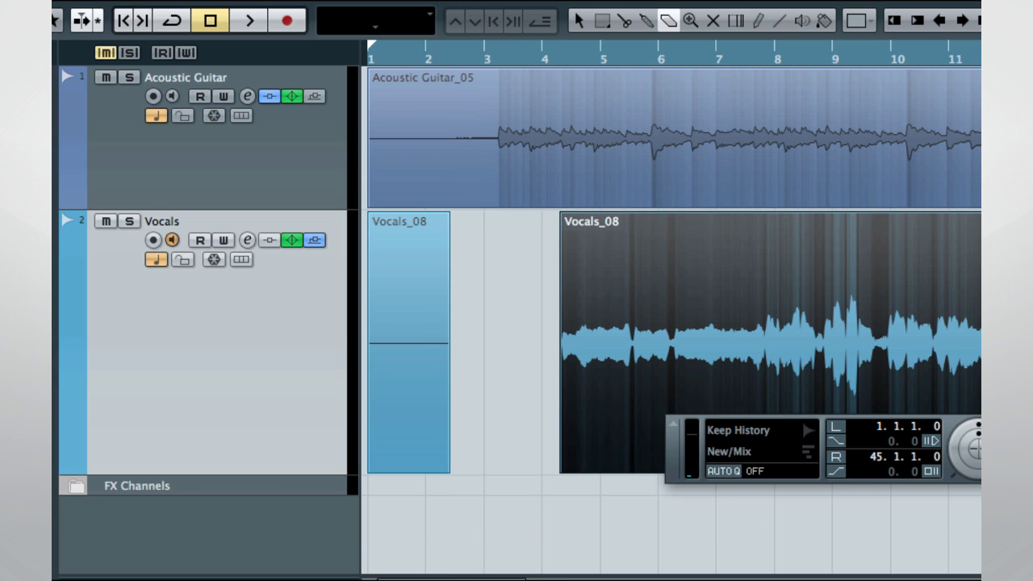
Split the vocal take near bars 28 and 30 and erase the laughter between them
scroll(731, 421, "right", 10)
scroll(731, 421, "right", 5)
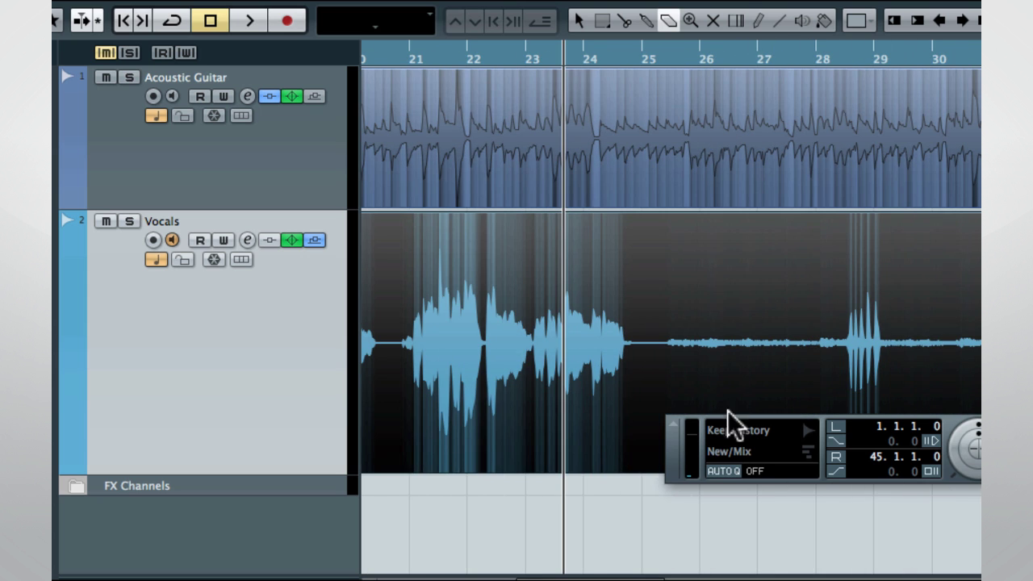
key("3")
left_click(815, 355)
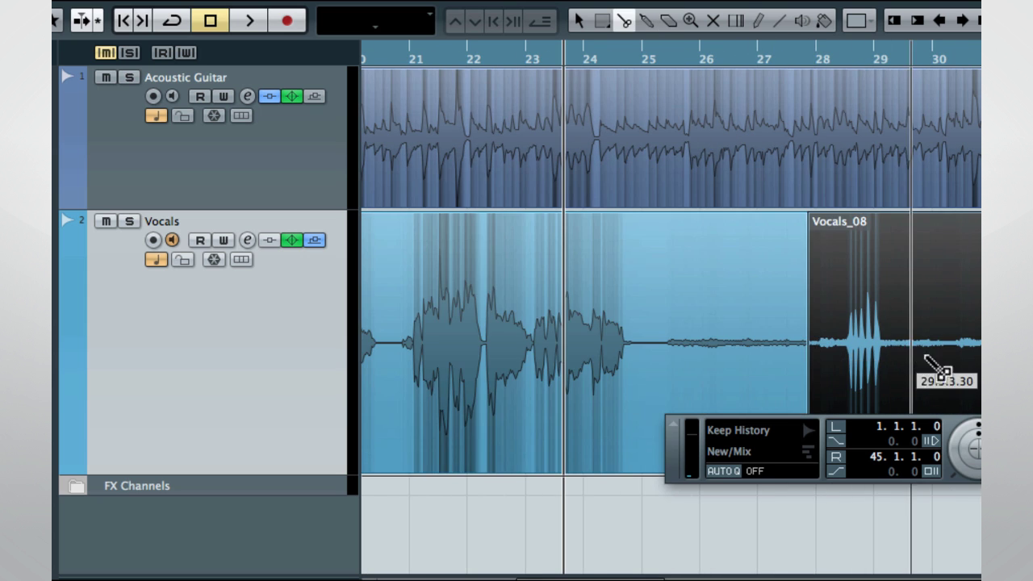
left_click(928, 359)
key("5")
left_click(908, 361)
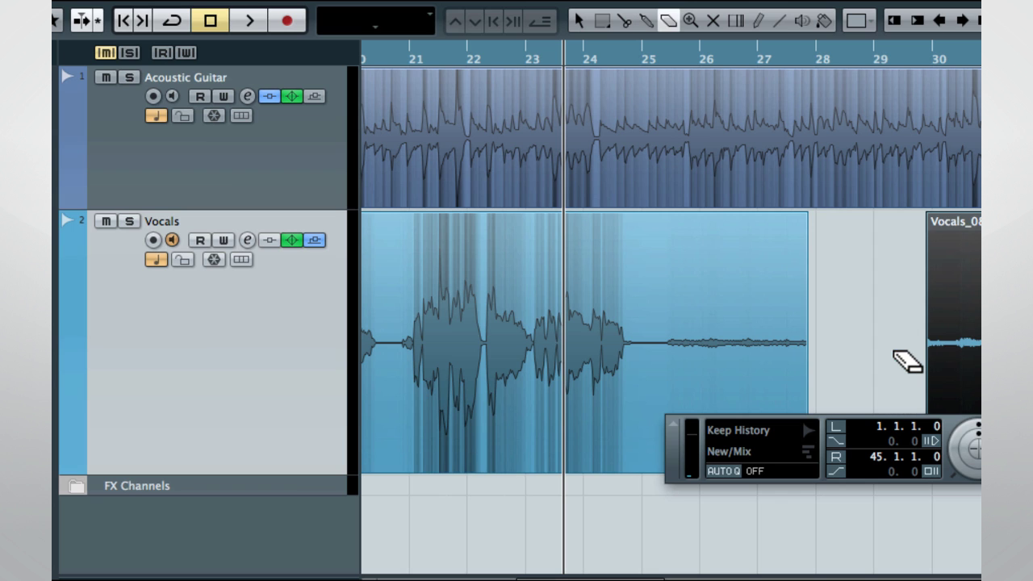
Split the vocal take at bar 25 and erase the leftover talking up to bar 28
key("3")
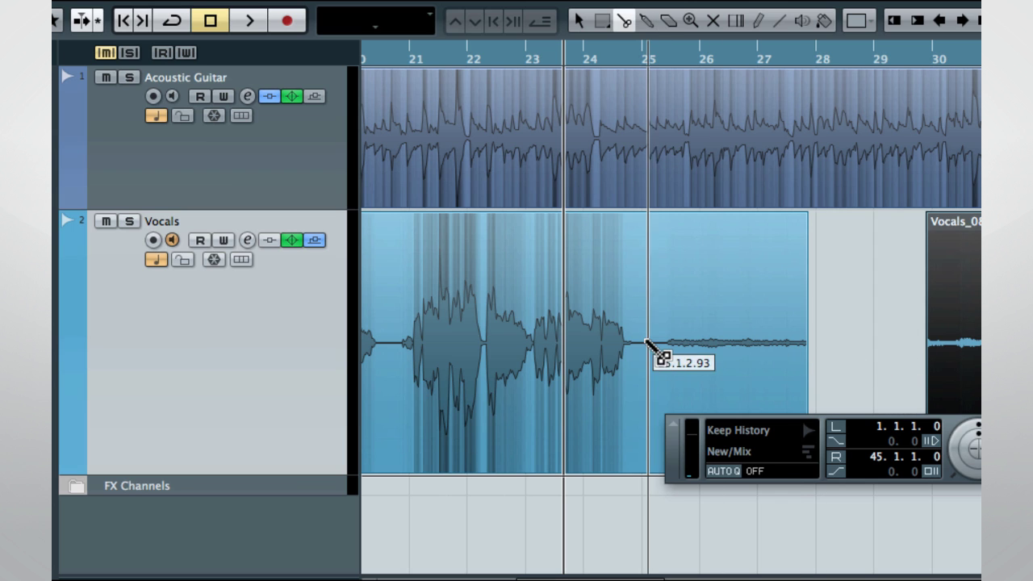
left_click(649, 342)
key("5")
left_click(715, 351)
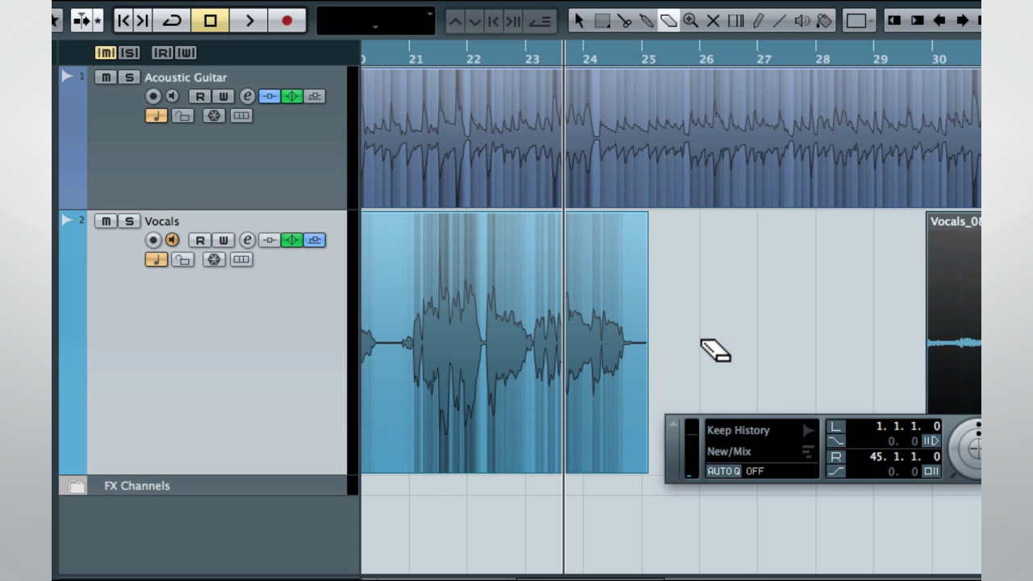